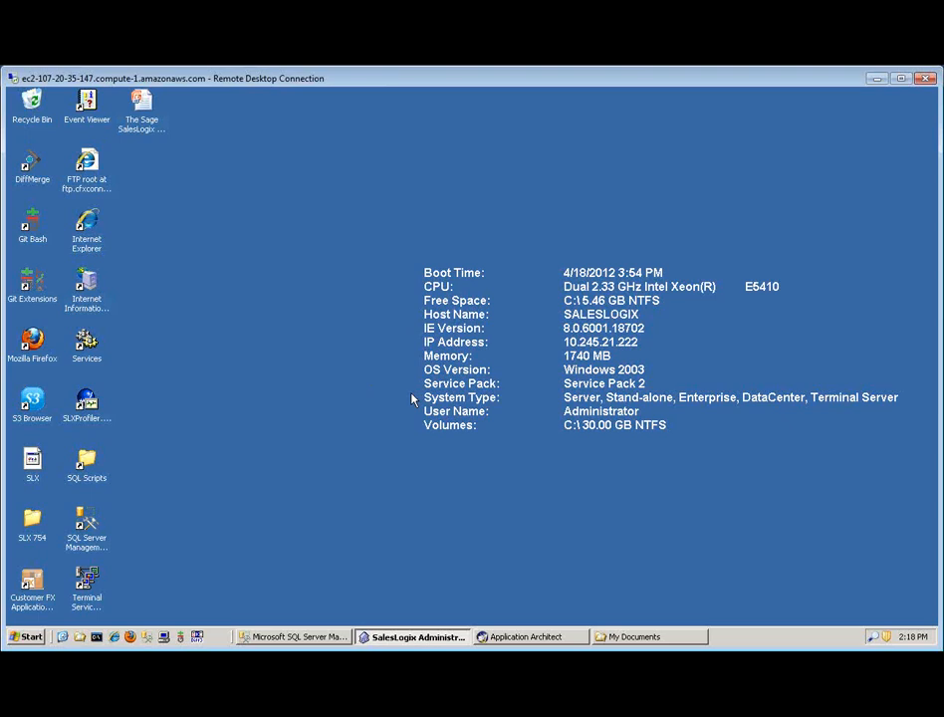
Switch to SQL Server Management Studio and review the backup settings and destination of the SLX754_Eval database without running the backup
left_click(329, 637)
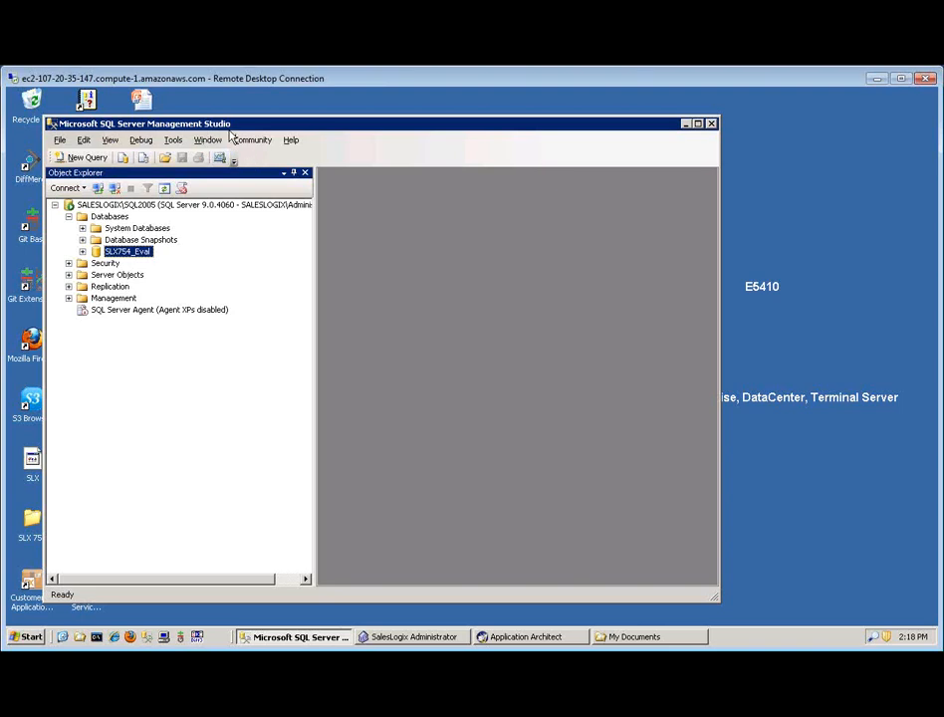
left_click_drag(266, 128, 280, 126)
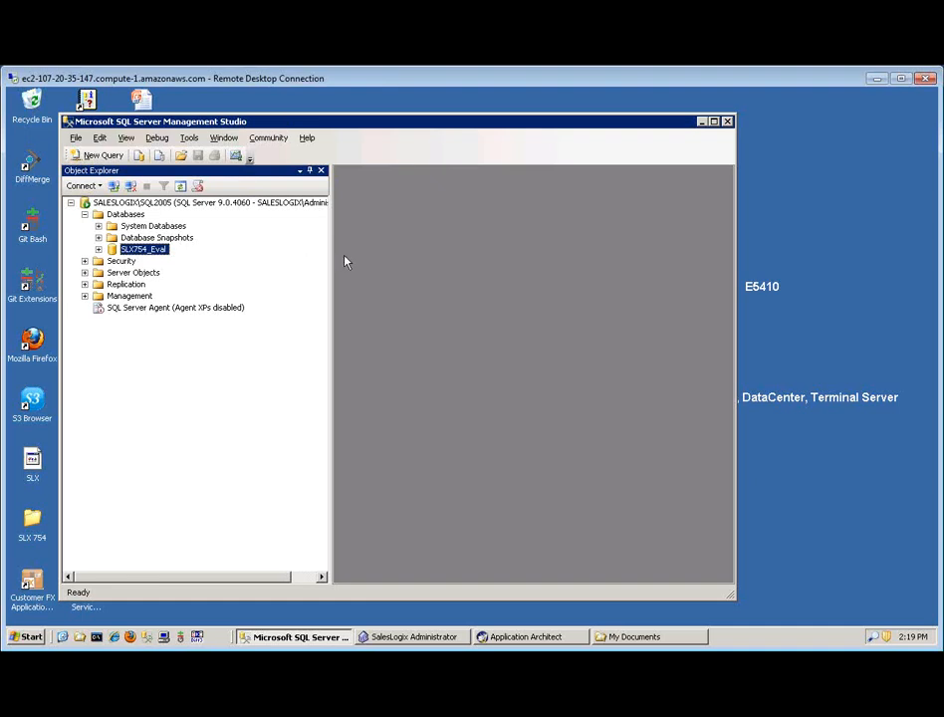
left_click_drag(362, 127, 390, 125)
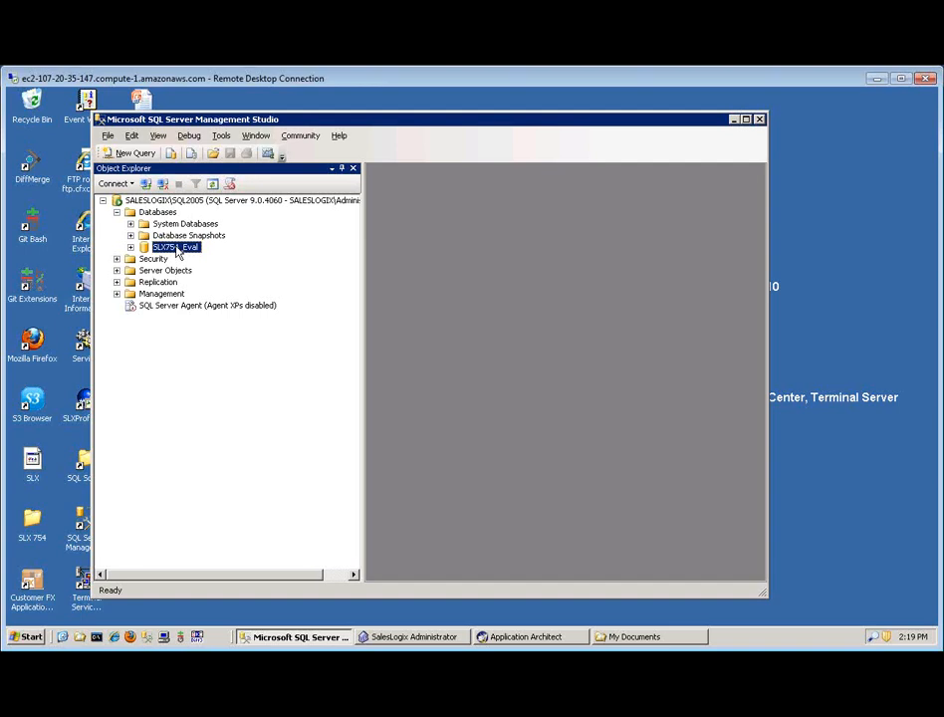
right_click(178, 252)
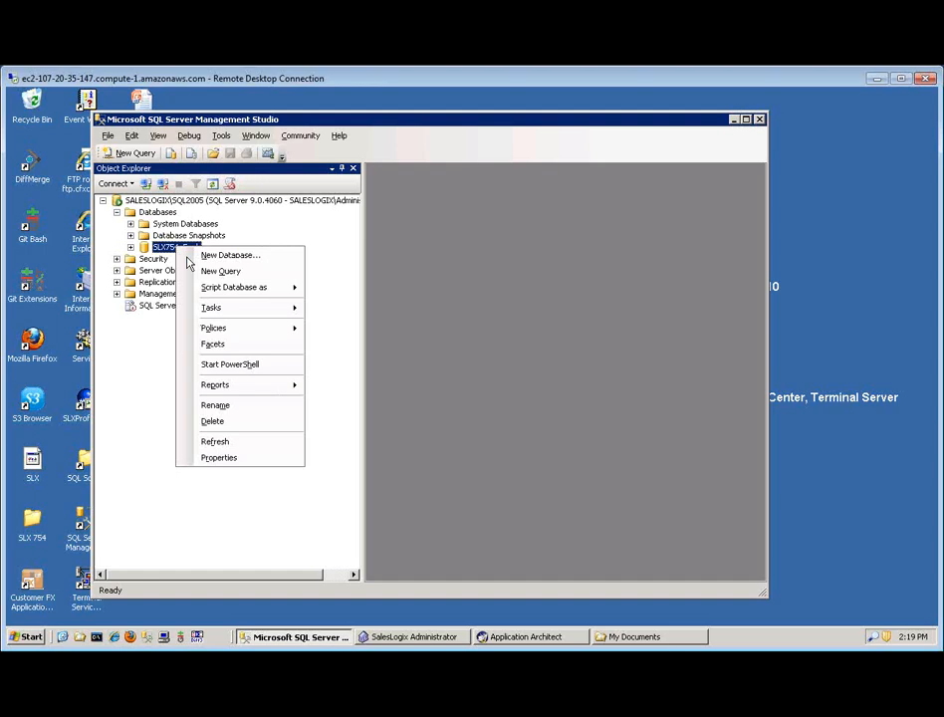
mouse_move(225, 311)
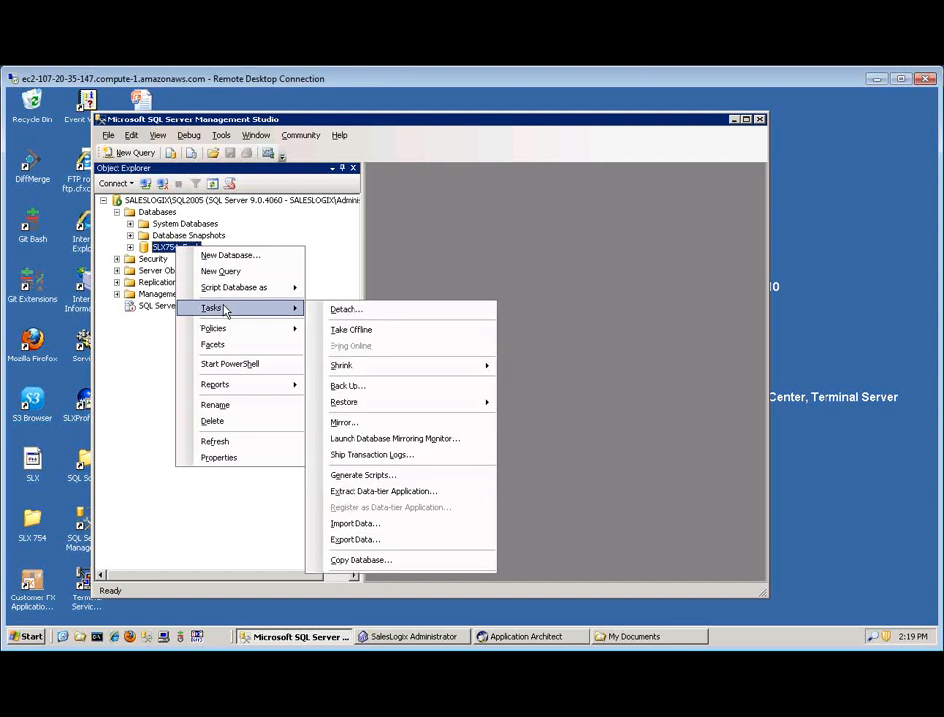
left_click(364, 388)
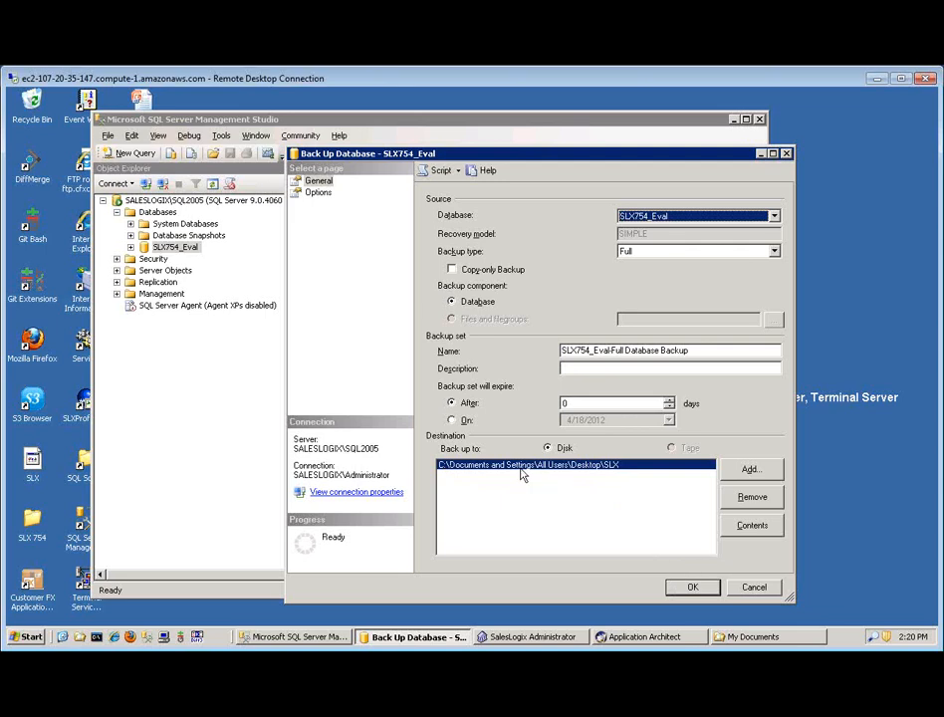
left_click(759, 587)
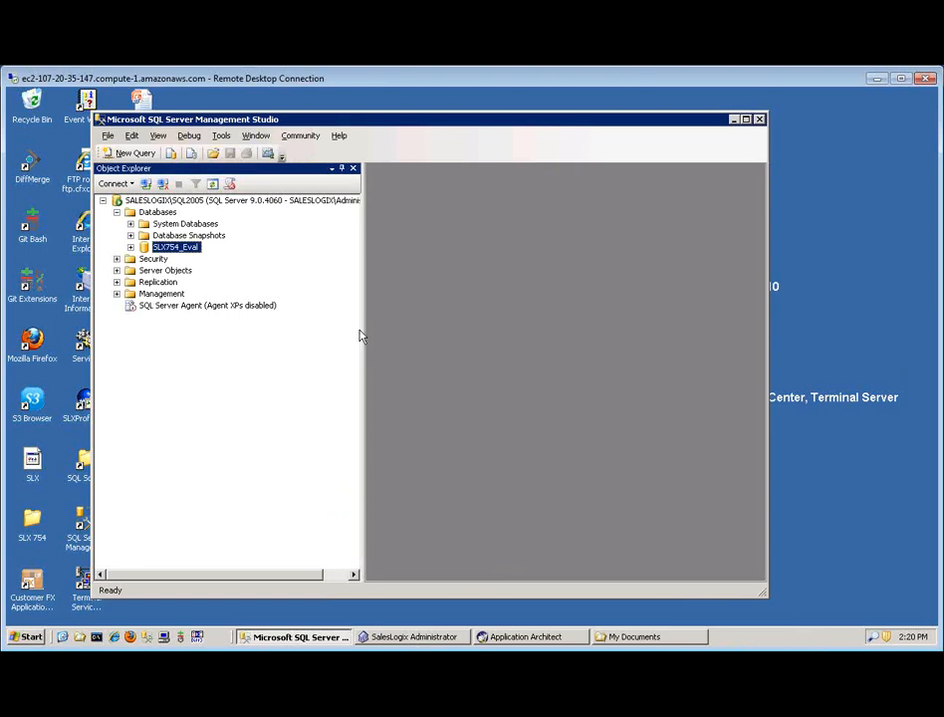
Open the files and filegroups restore for the SLX754_Eval database and choose a device as the restore source
right_click(188, 249)
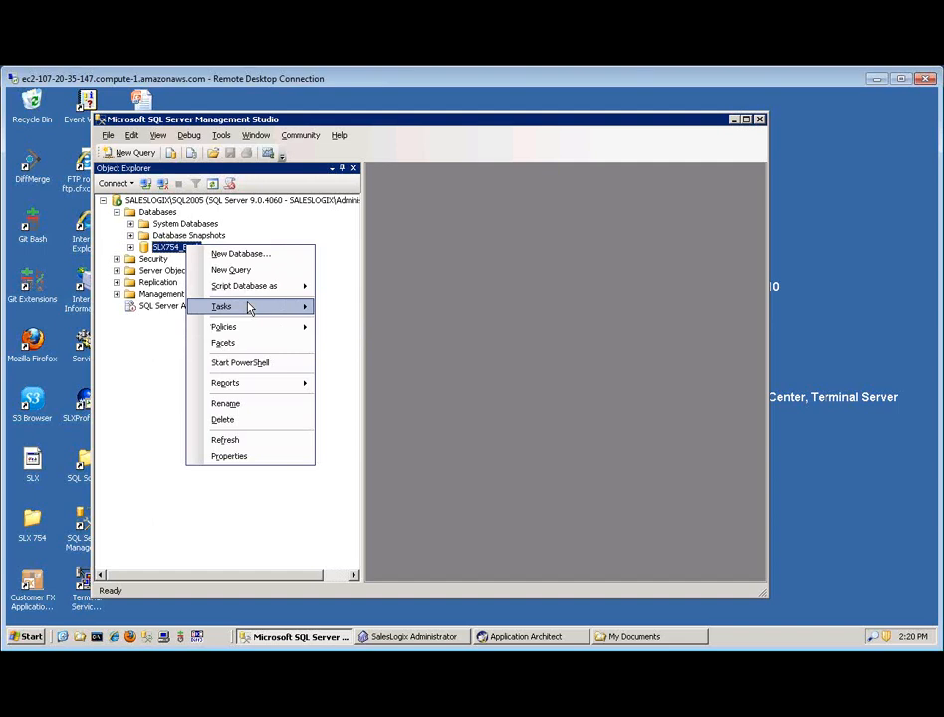
mouse_move(279, 310)
mouse_move(396, 404)
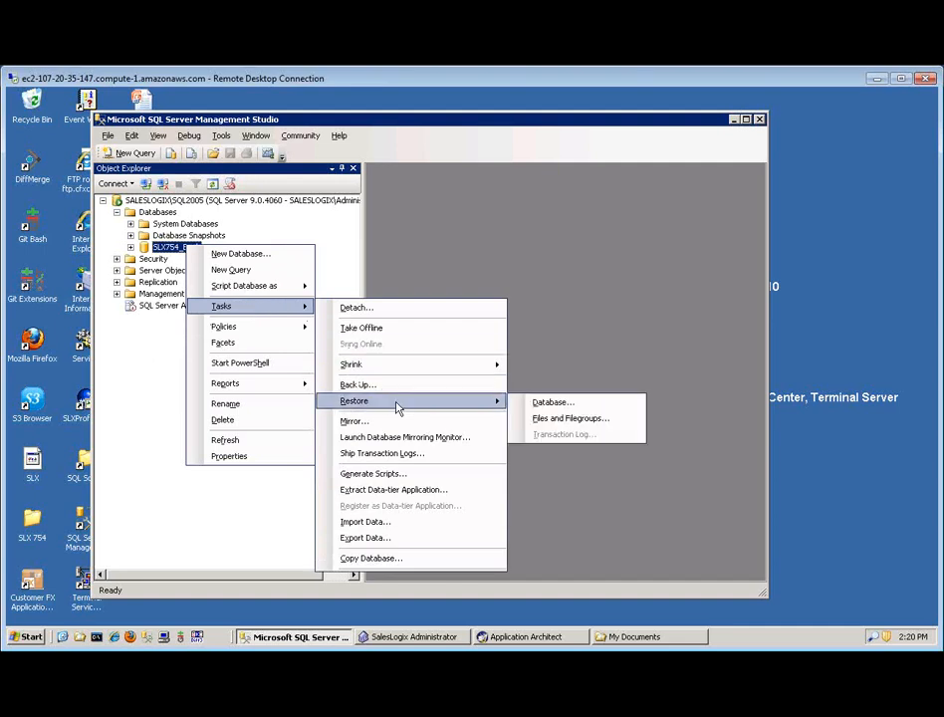
left_click(575, 417)
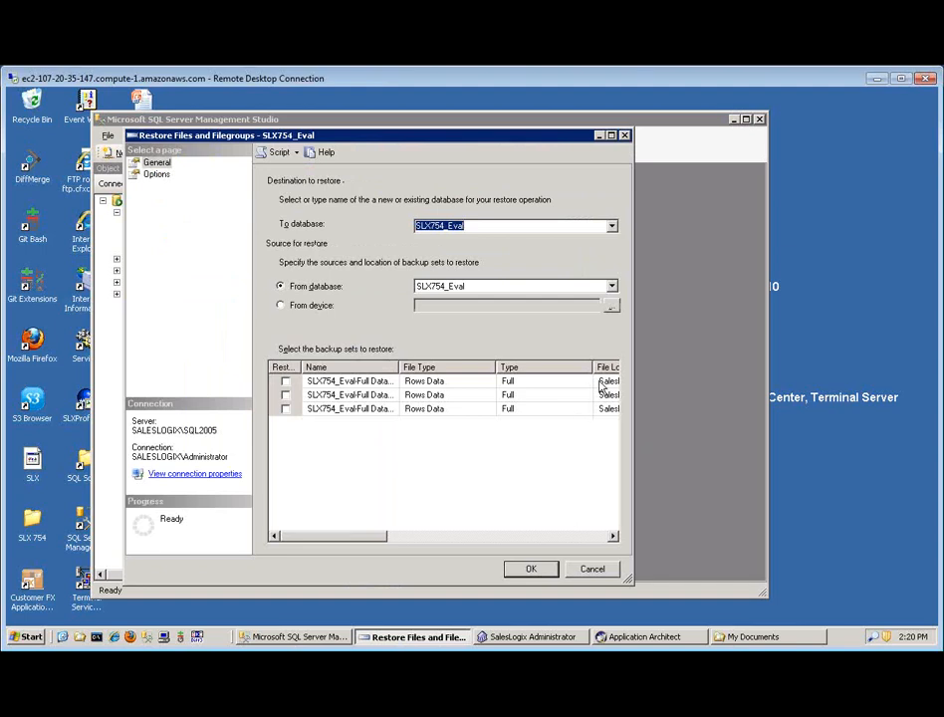
left_click(294, 311)
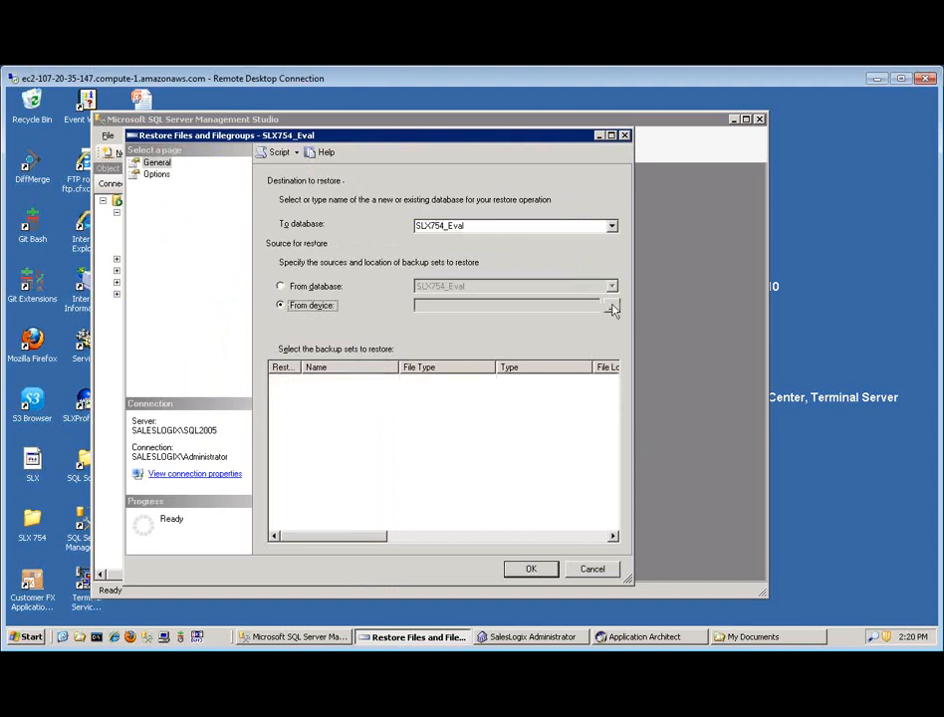
Browse the server folders for a backup file to add, cancel the restore, and close SQL Server Management Studio
left_click(612, 305)
left_click(535, 316)
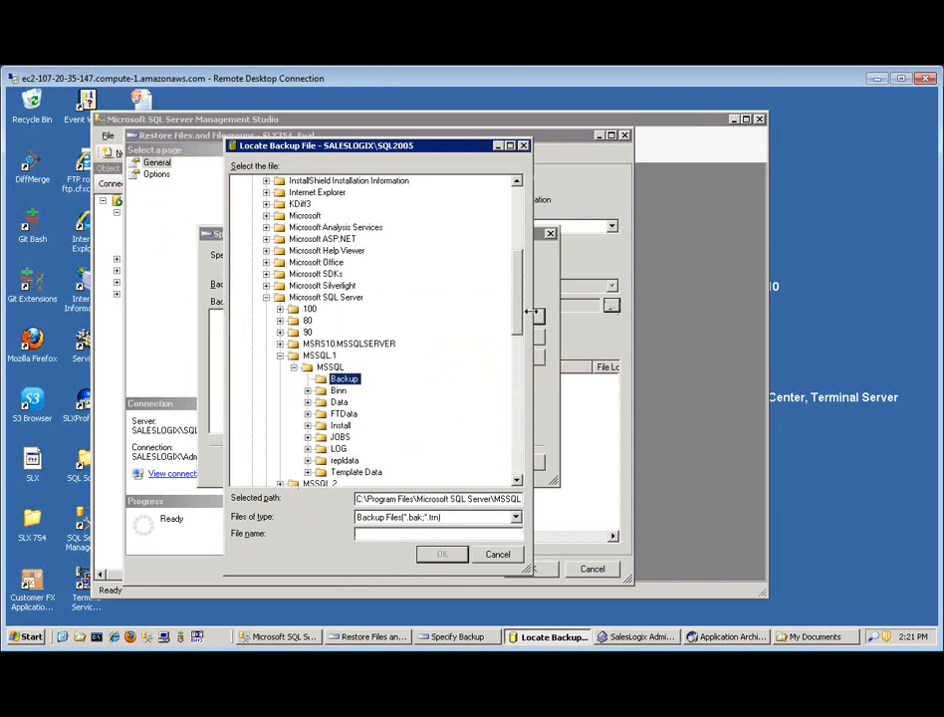
mouse_move(518, 315)
left_mouse_down()
mouse_move(517, 475)
mouse_move(516, 327)
left_mouse_up()
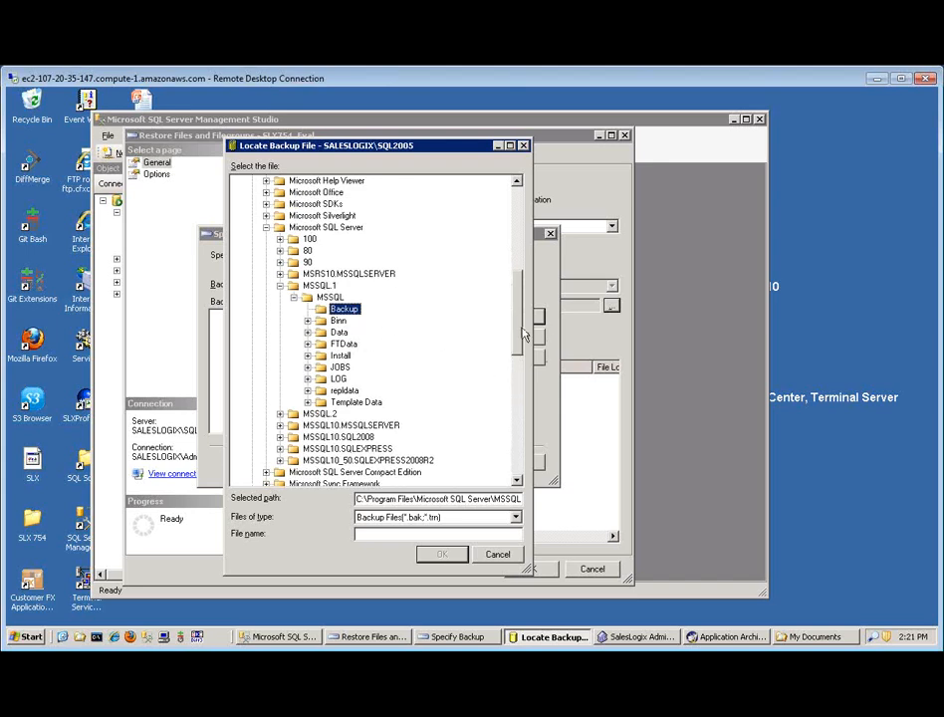
left_click_drag(523, 330, 527, 289)
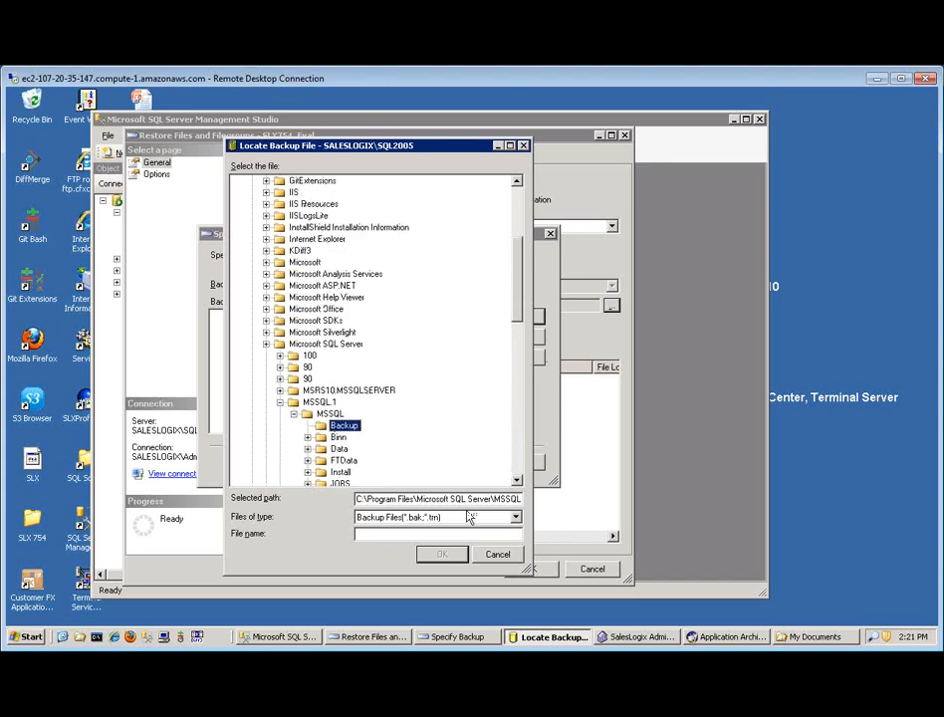
left_click(497, 554)
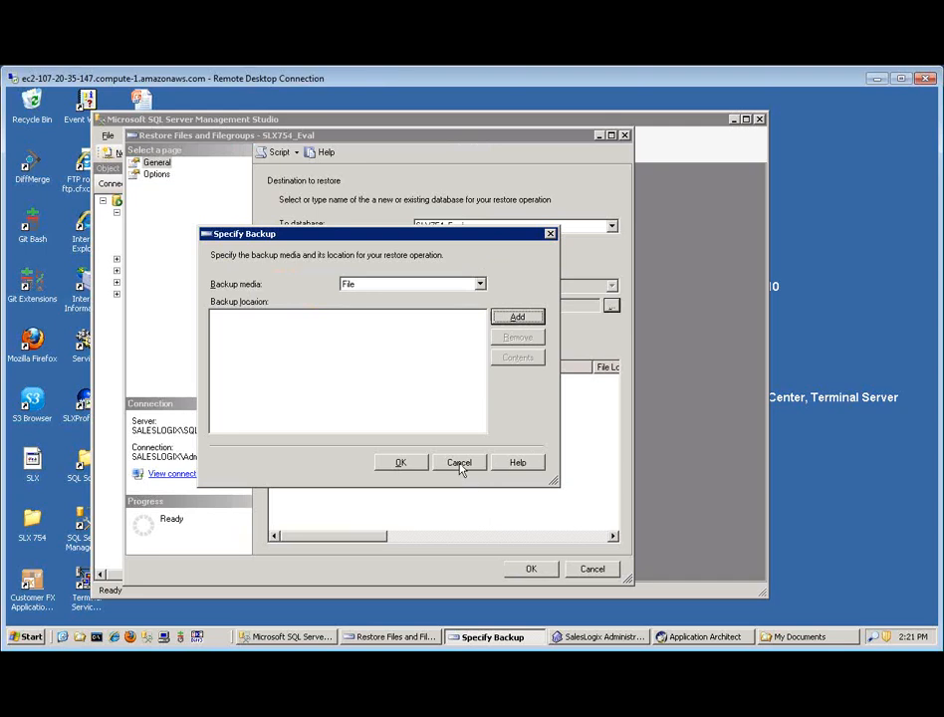
left_click(459, 465)
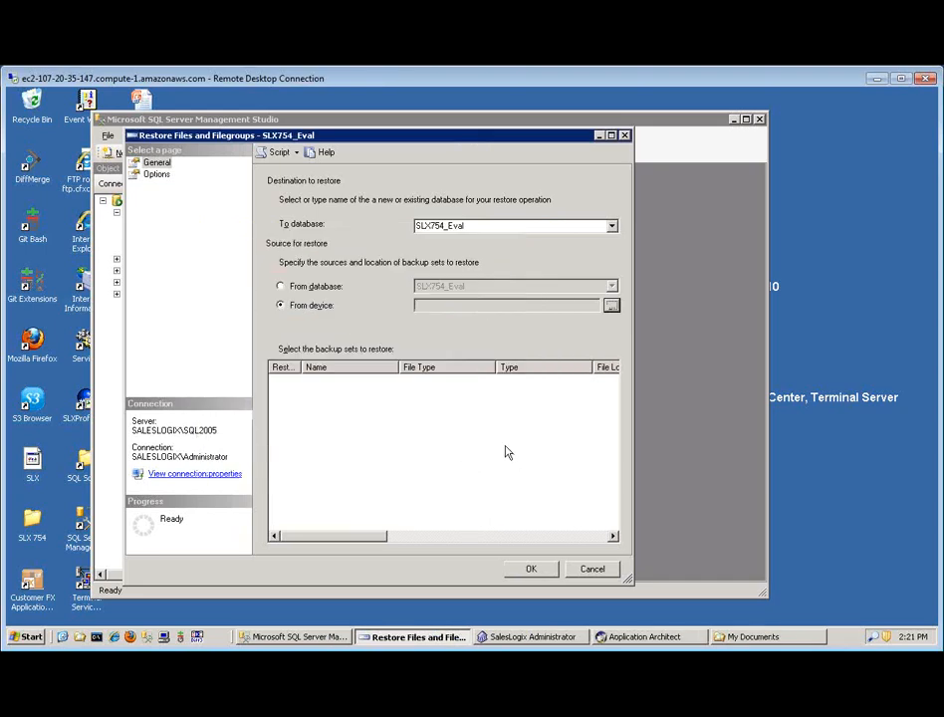
left_click(594, 569)
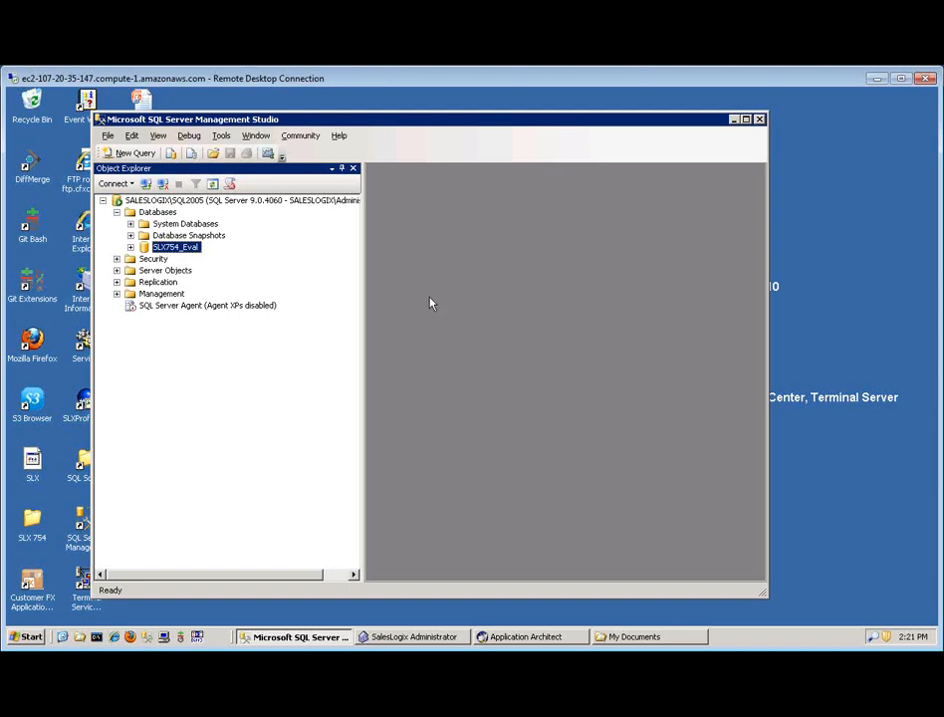
left_click(759, 120)
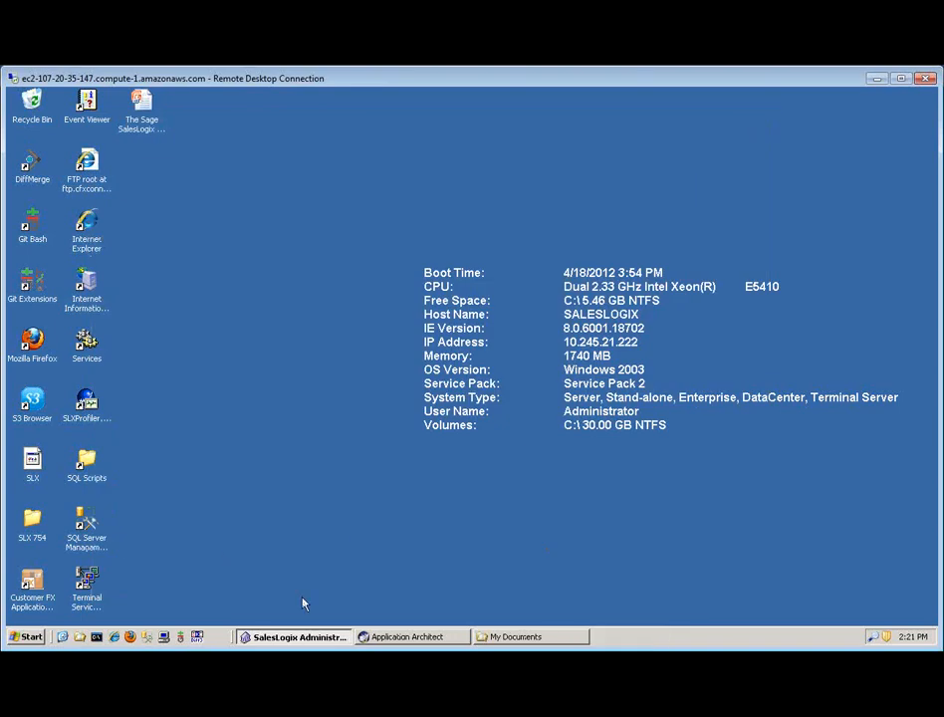
Switch to SalesLogix Administrator and review the Sales Library and Attachments paths of the Phoenix Computers headquarters office without changing them
left_click(310, 638)
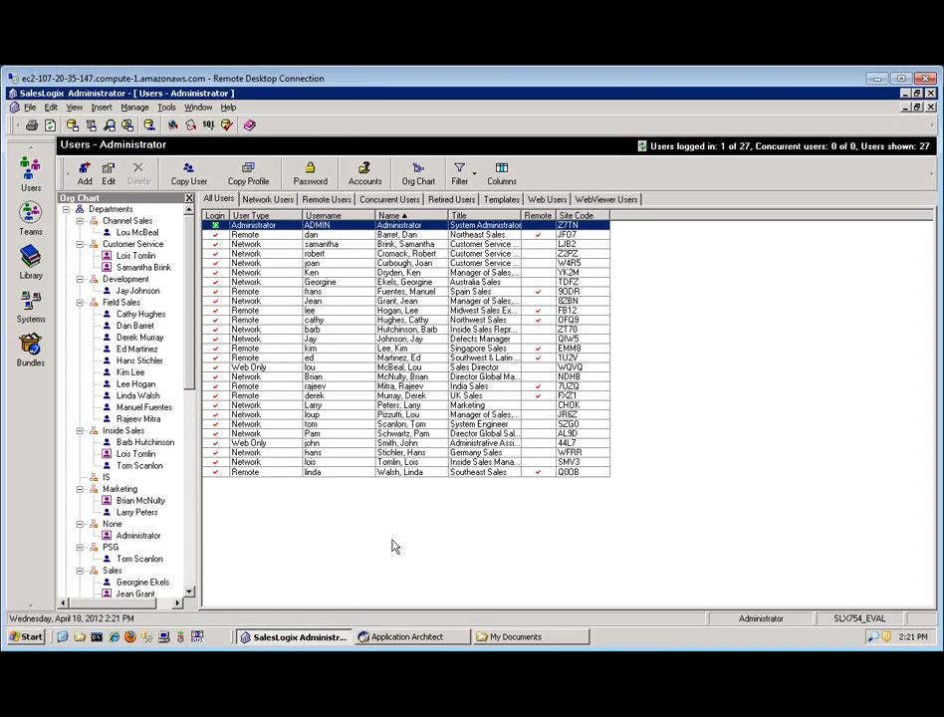
left_click(31, 304)
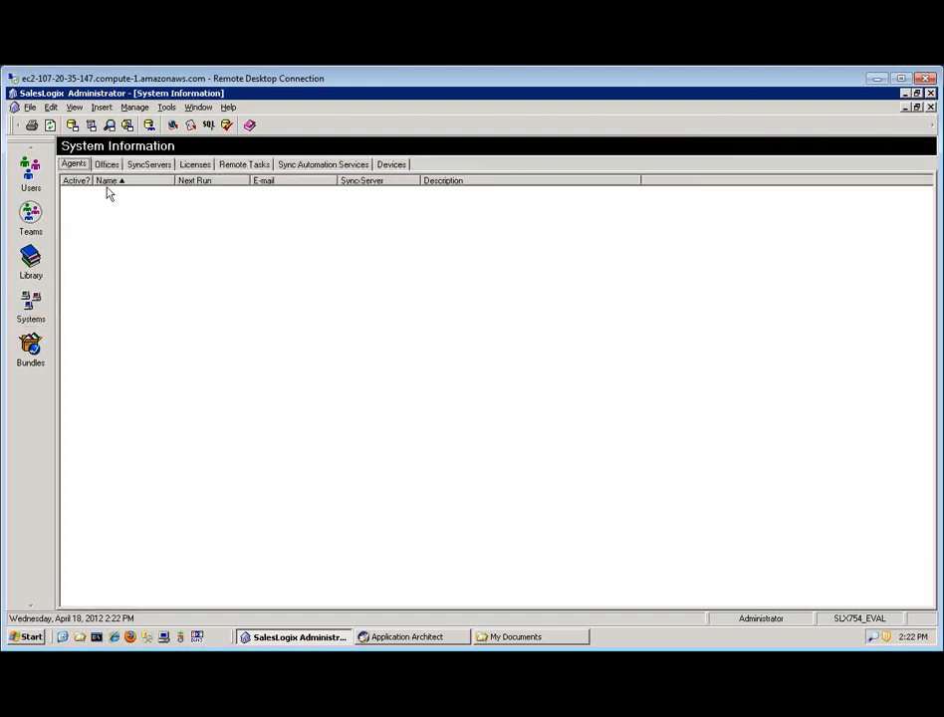
left_click(107, 165)
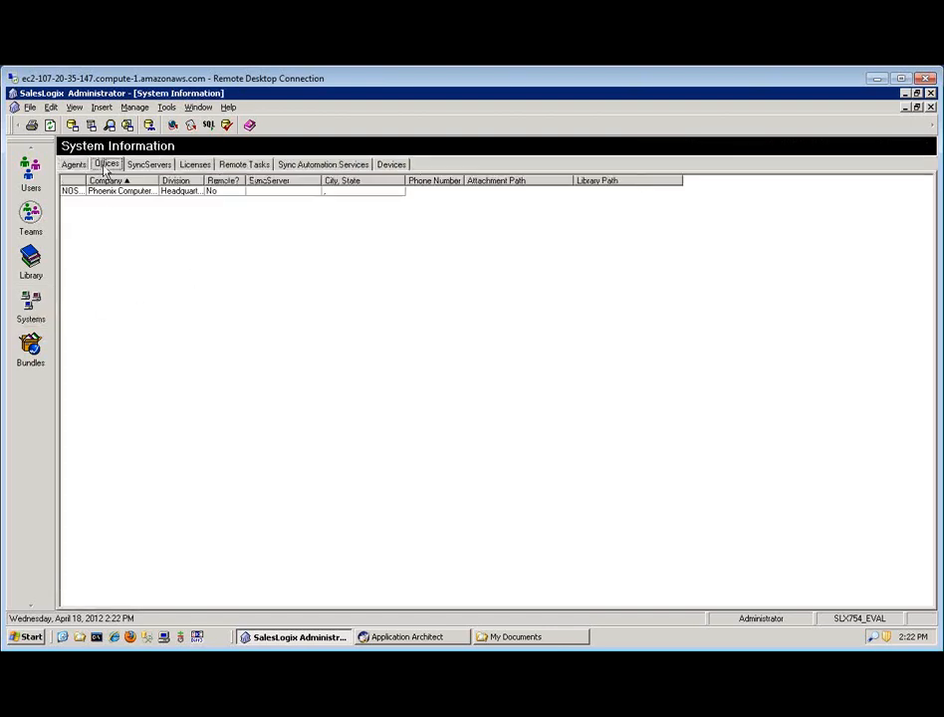
double_click(332, 191)
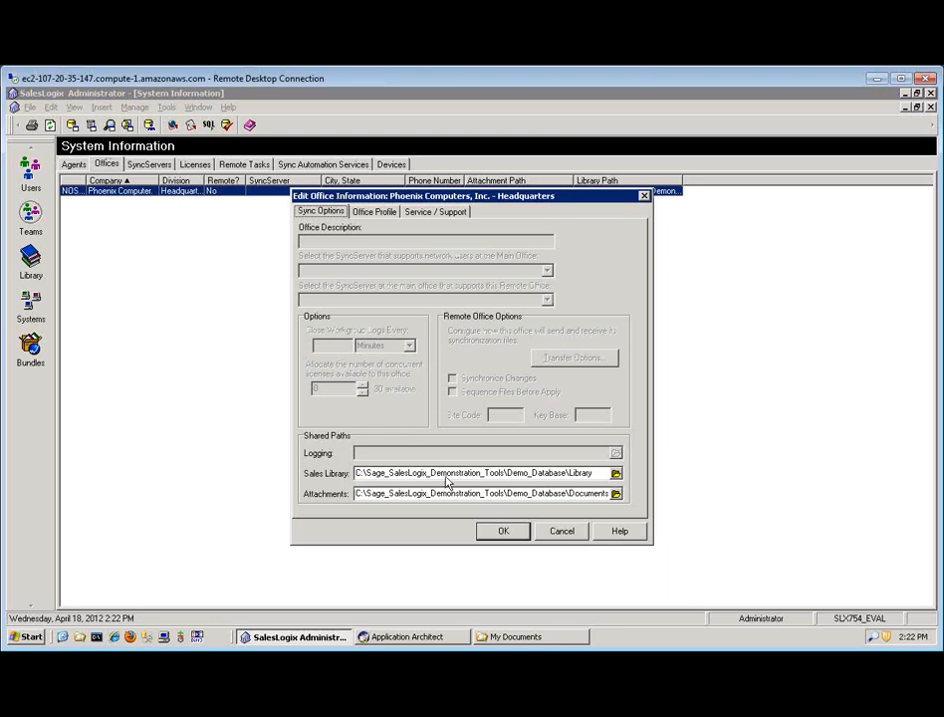
left_click_drag(357, 473, 587, 477)
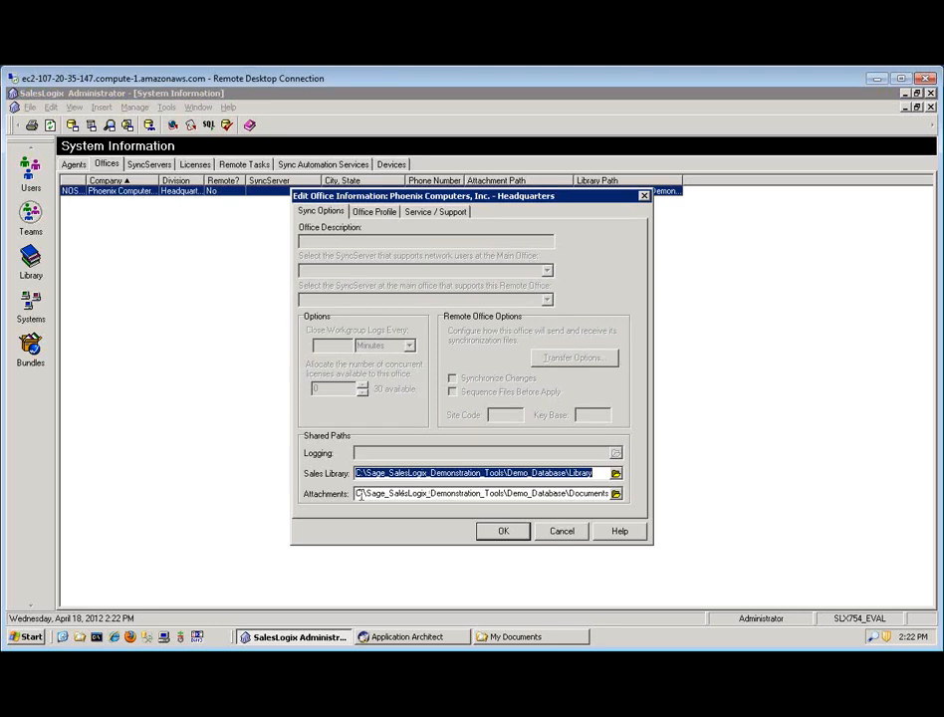
left_click_drag(357, 494, 411, 494)
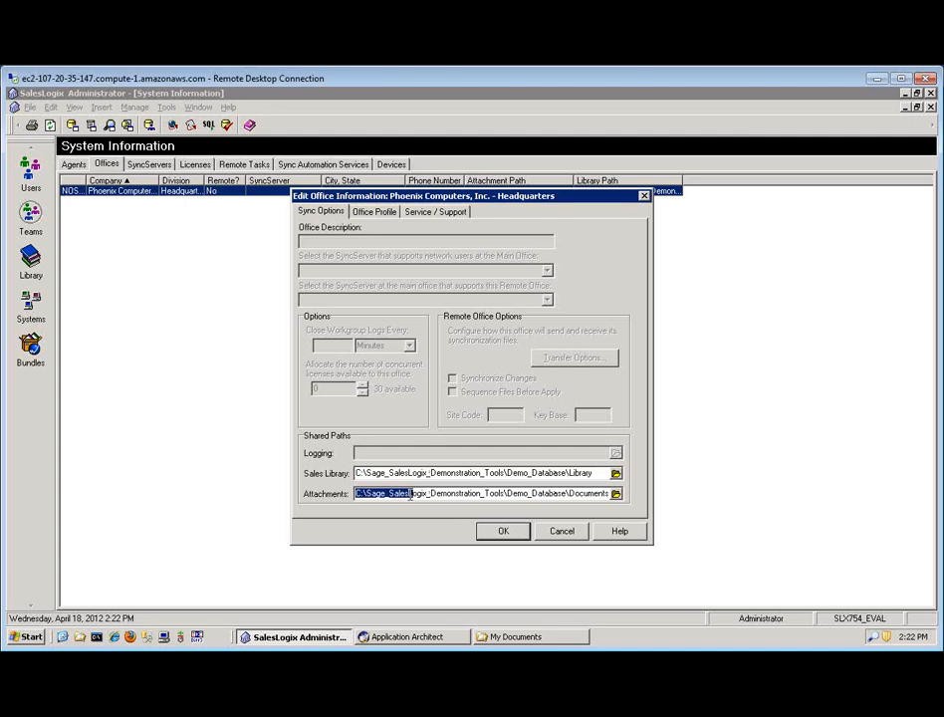
left_click_drag(411, 495, 467, 502)
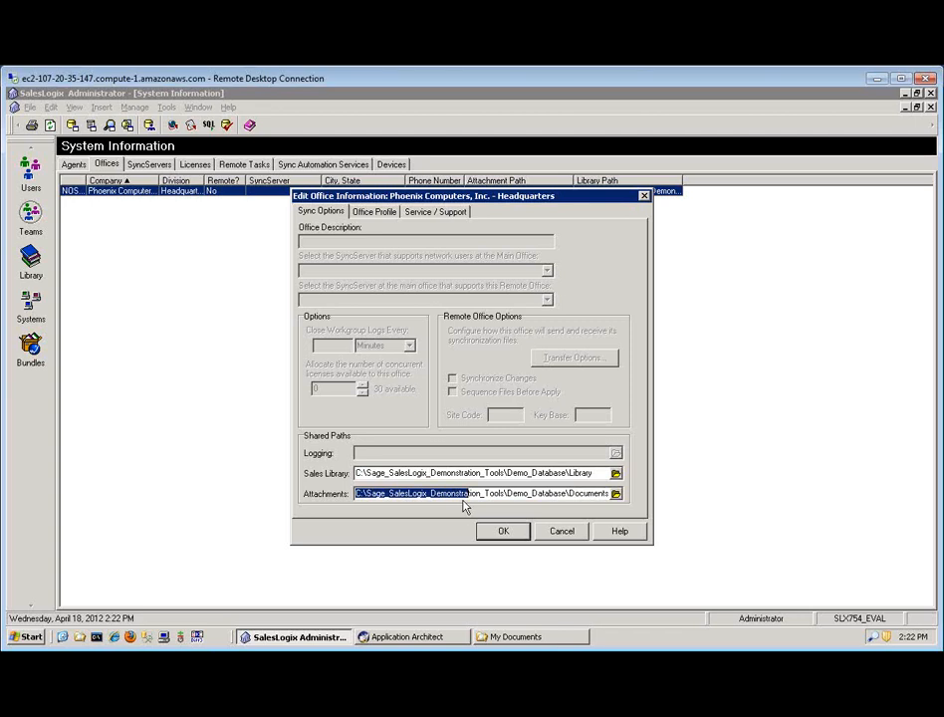
left_click(556, 536)
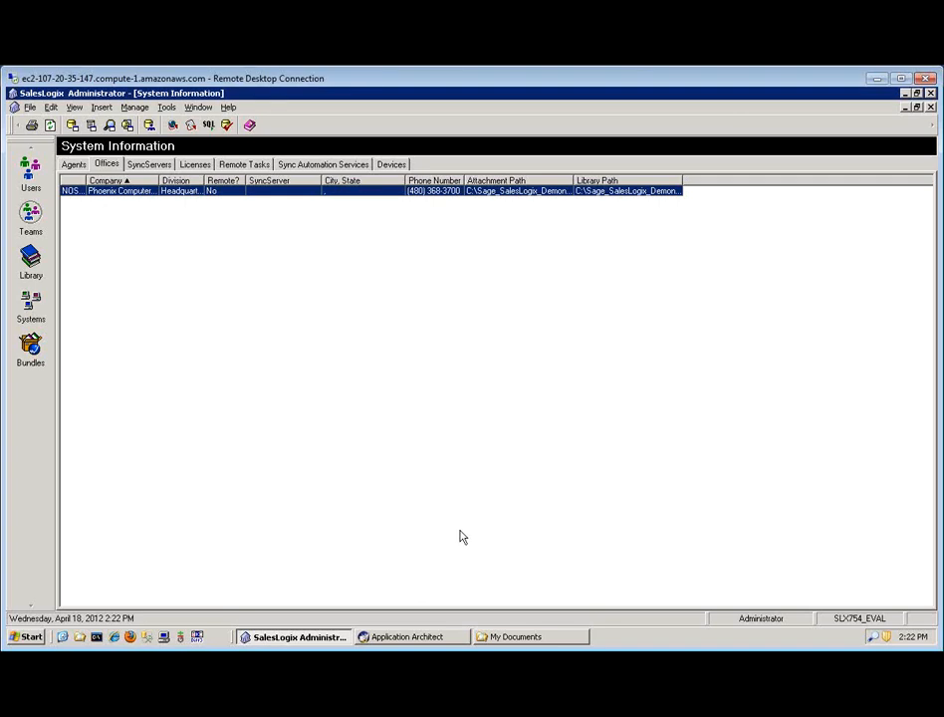
Switch to Windows Explorer, view the mapped drive C on DELLZ, and close both Explorer and SalesLogix Administrator
left_click(515, 637)
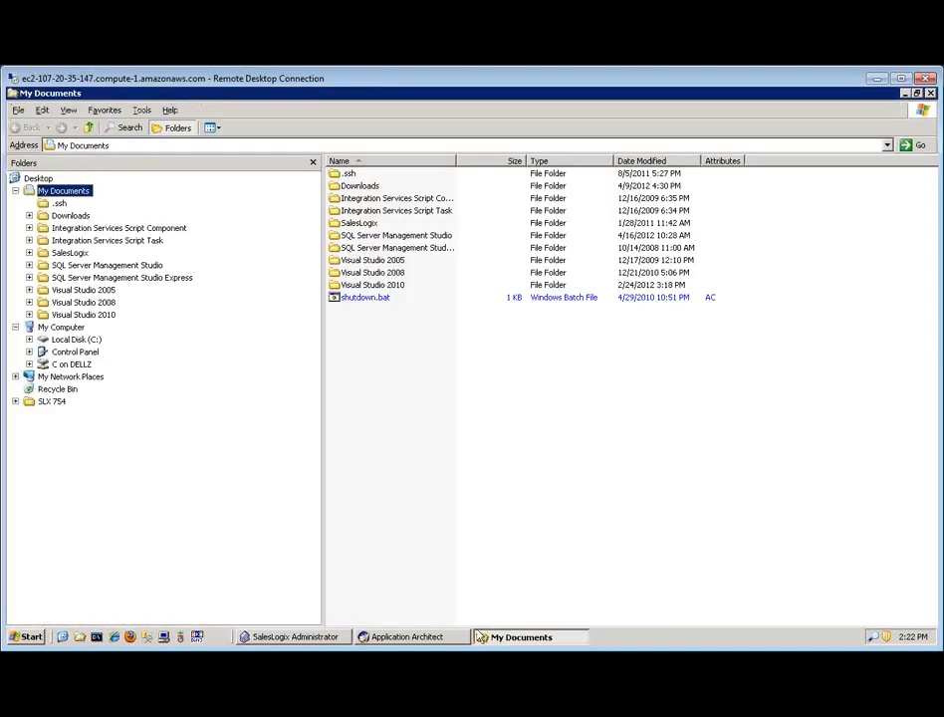
left_click(62, 365)
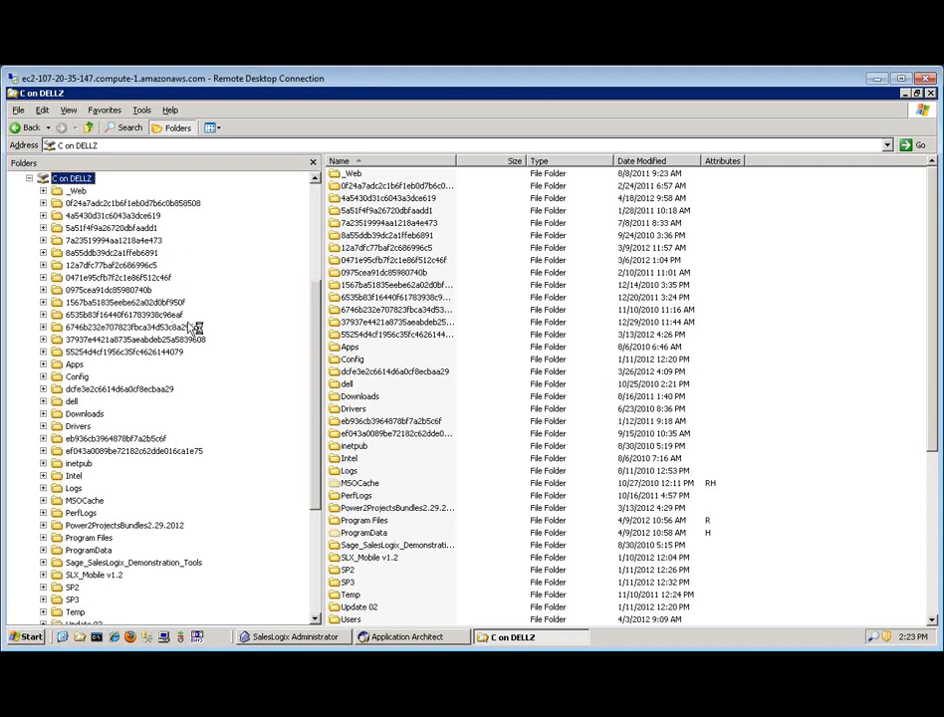
left_click(931, 96)
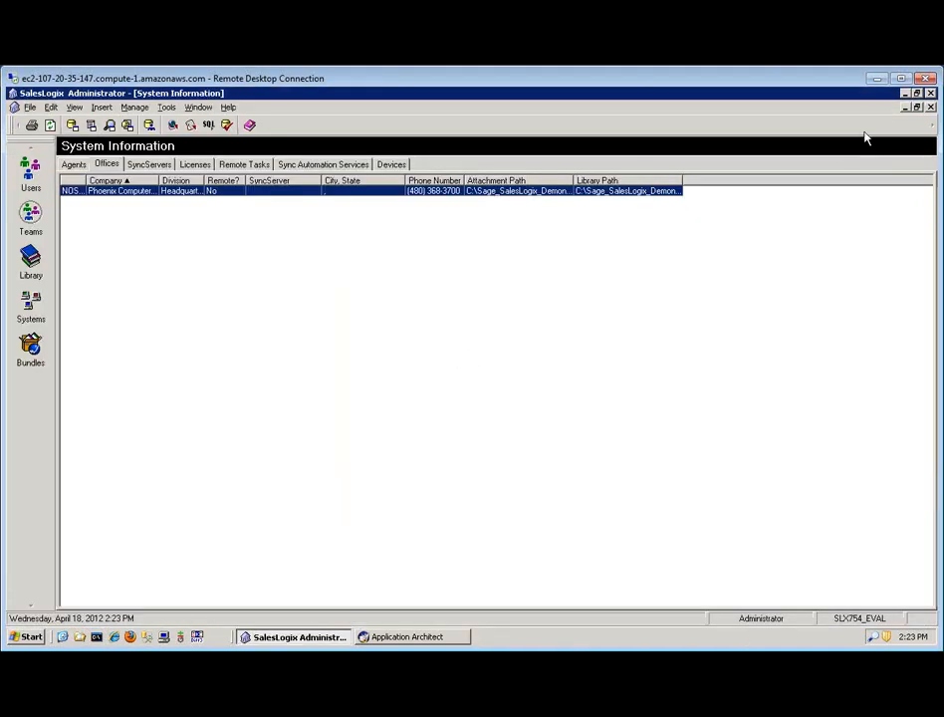
left_click(931, 95)
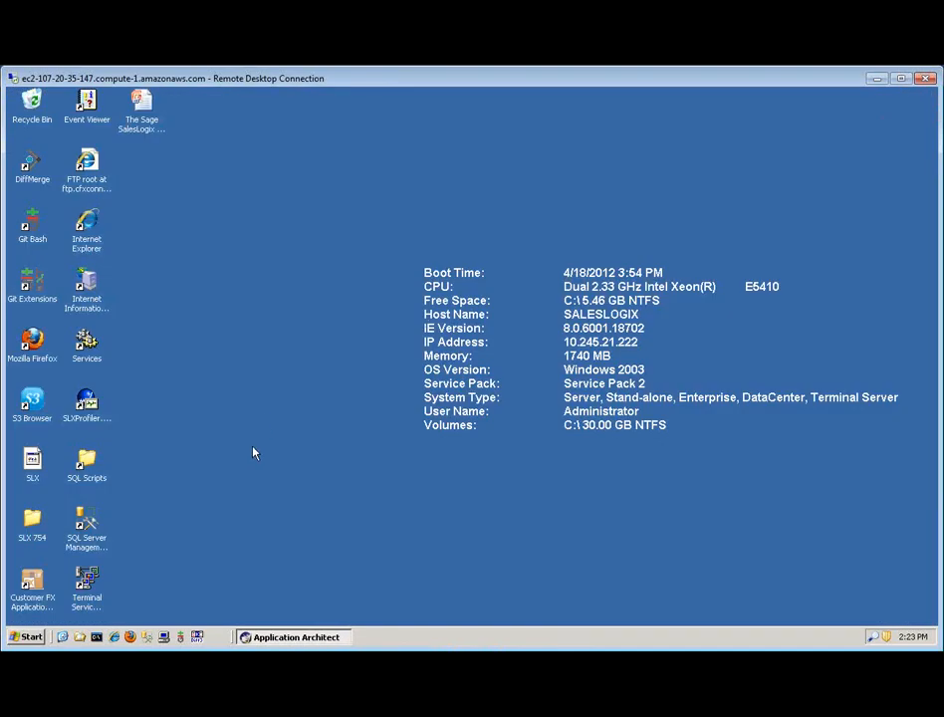
Switch to Application Architect, widen the workspace Name column, and show the available commands for the VFS on SLX754_EVAL workspace
left_click(316, 637)
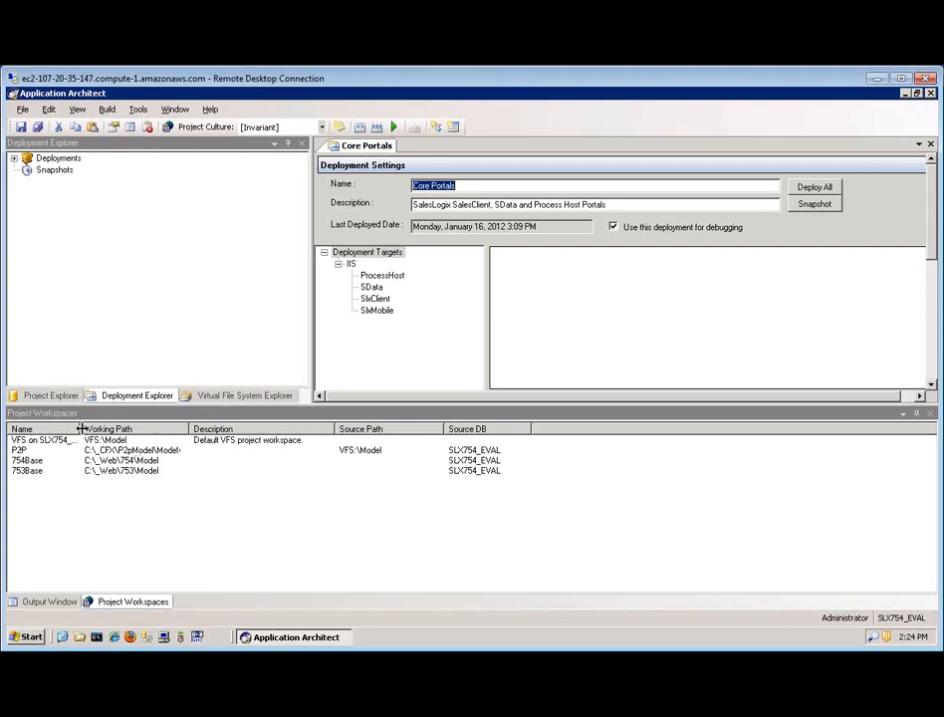
left_click_drag(81, 429, 113, 429)
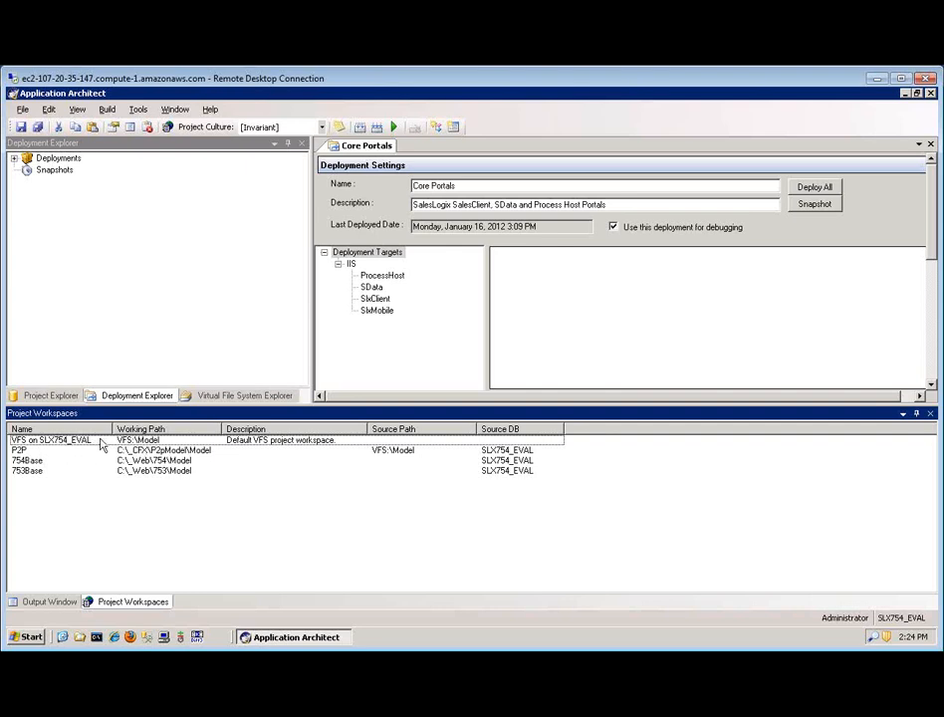
right_click(193, 444)
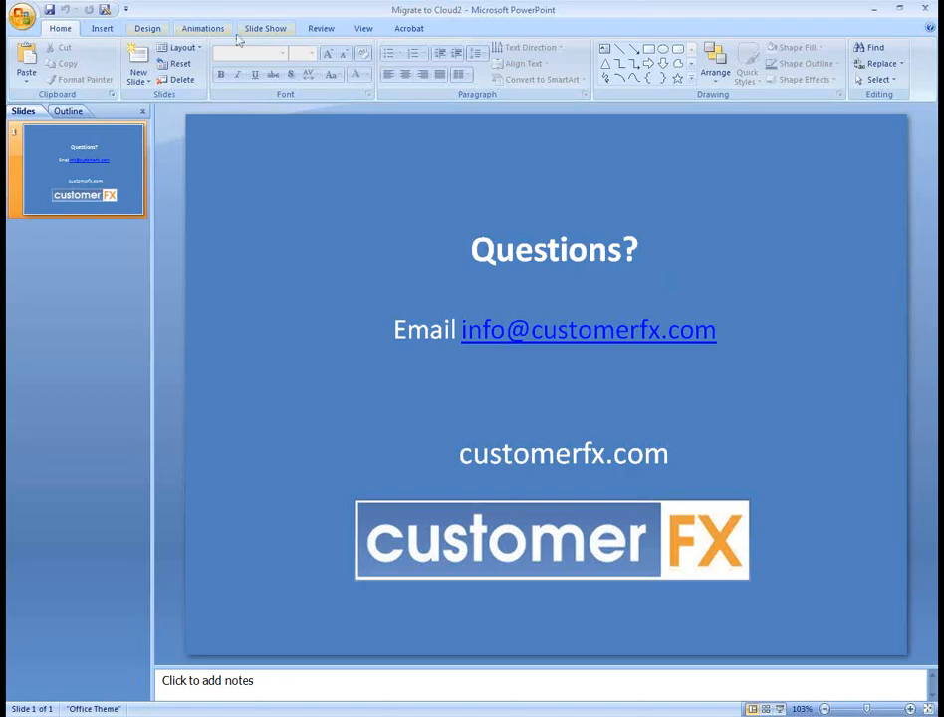
Start the PowerPoint slide show from the current Questions slide
left_click(261, 30)
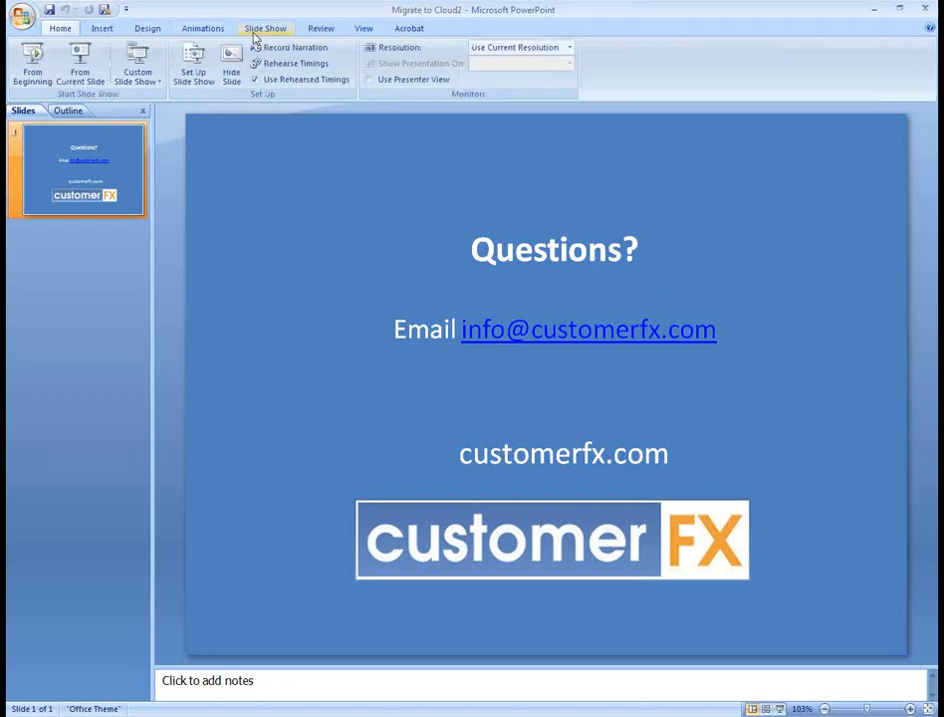
left_click(84, 70)
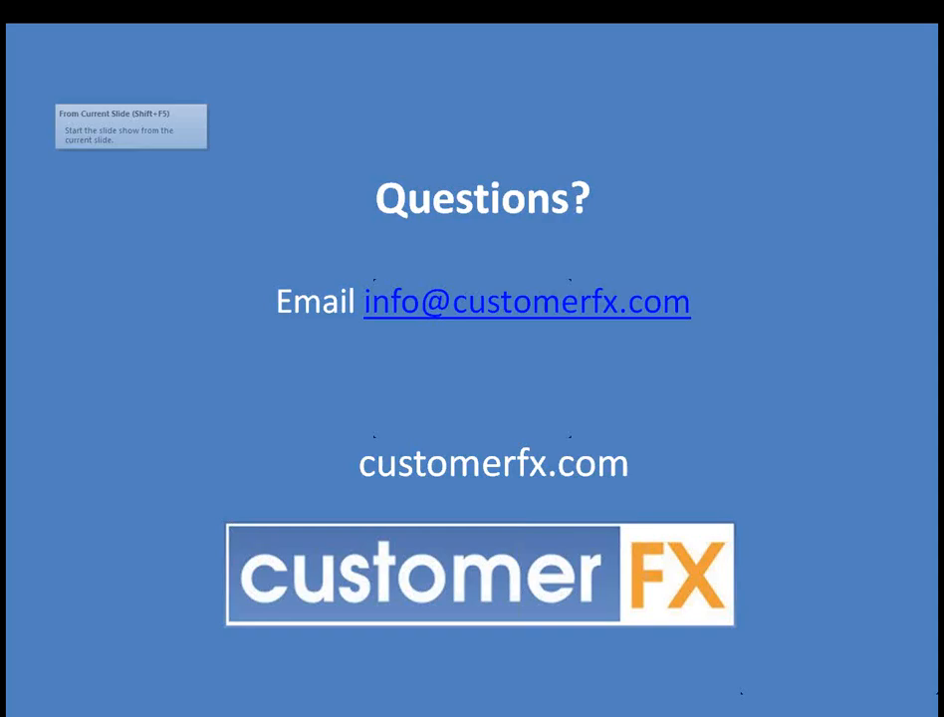